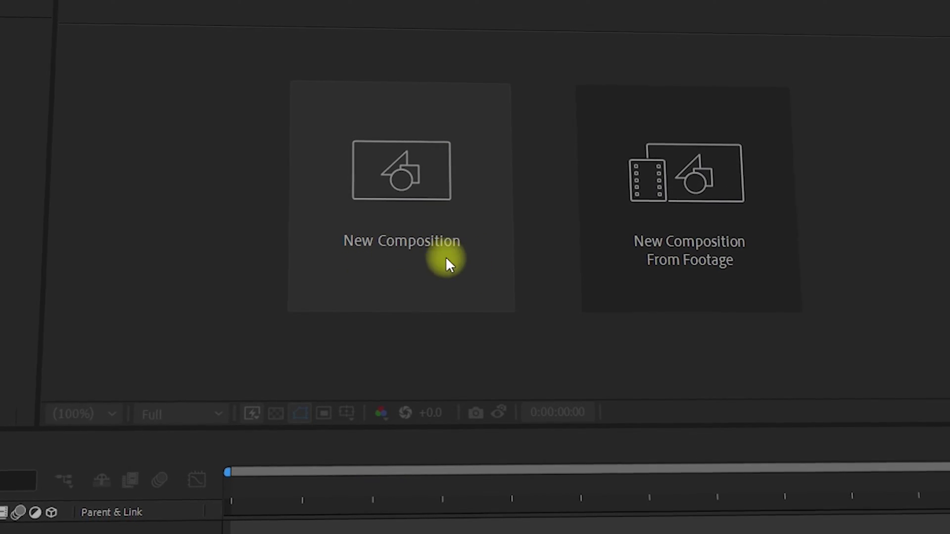
Create Comp 1 at 1920×1080, 59.94 fps, 0:01:00:00 duration and Half resolution.
{"action": "left_click", "coordinate": [428, 232]}
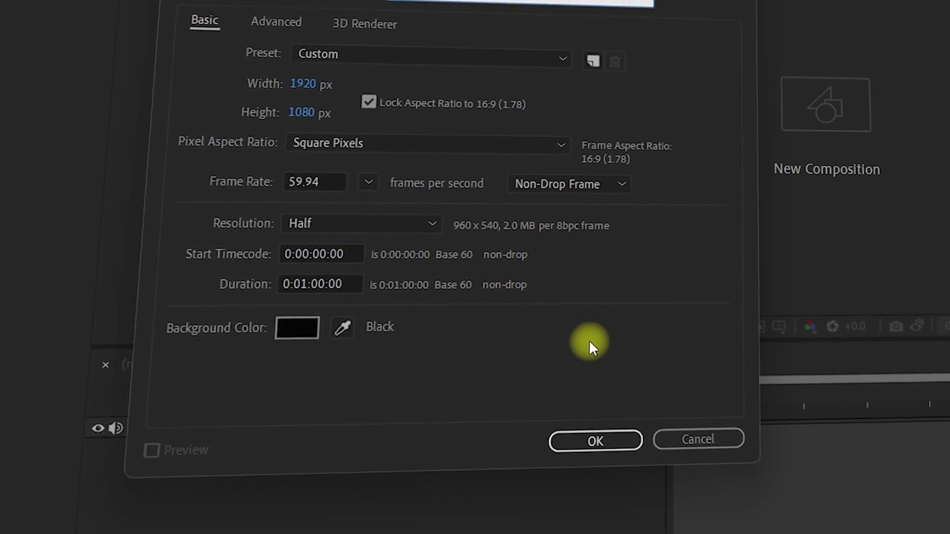
{"action": "left_click", "coordinate": [601, 517]}
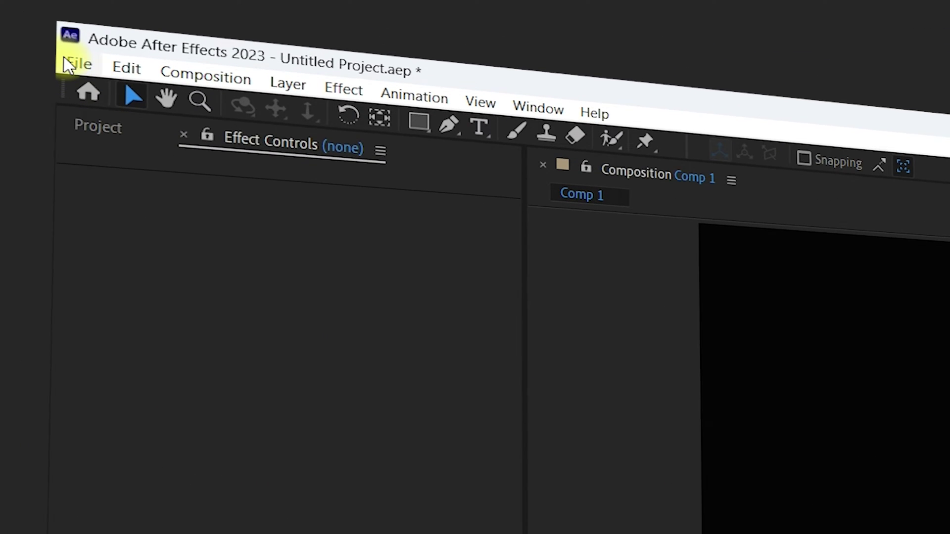
In Project Settings, set Video Rendering and Effects to Mercury GPU Acceleration (OpenCL) and confirm.
{"action": "left_click", "coordinate": [10, 20]}
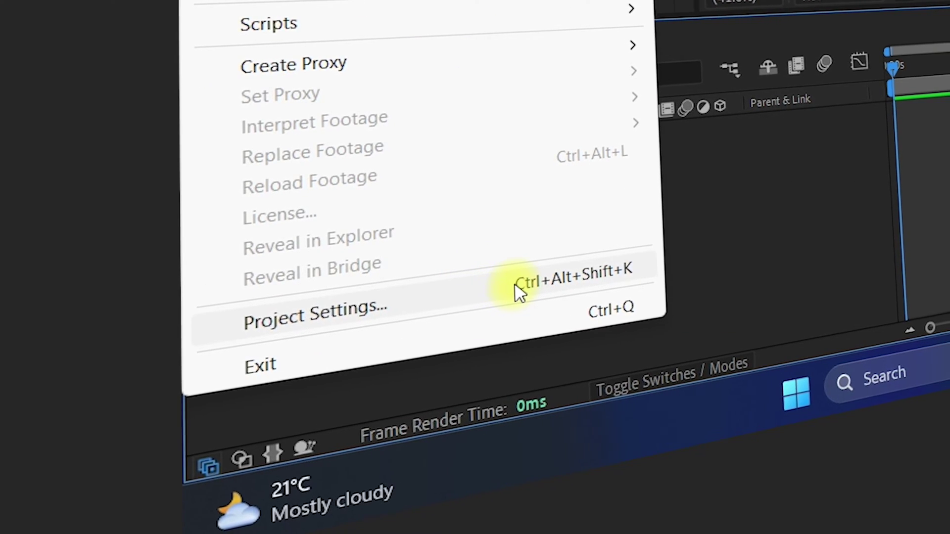
{"action": "left_click", "coordinate": [514, 289]}
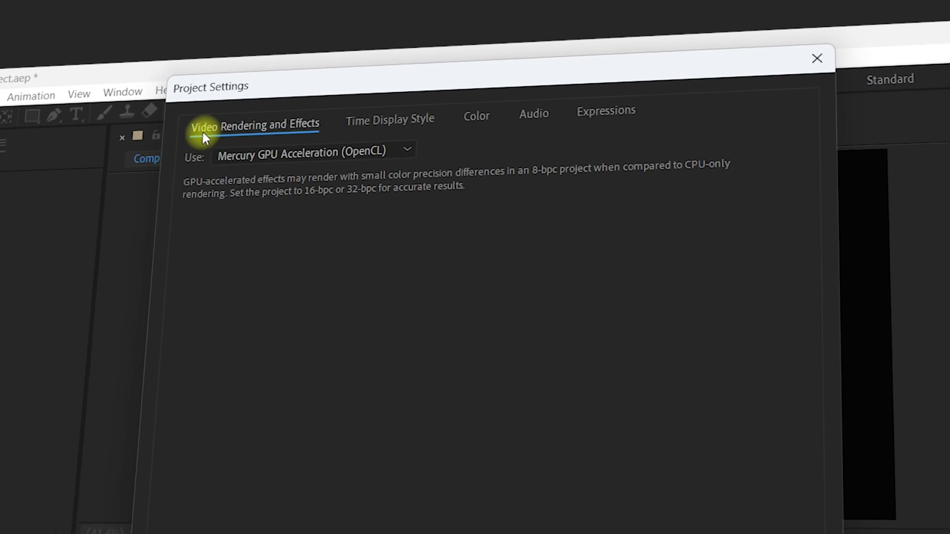
{"action": "left_click", "coordinate": [260, 155]}
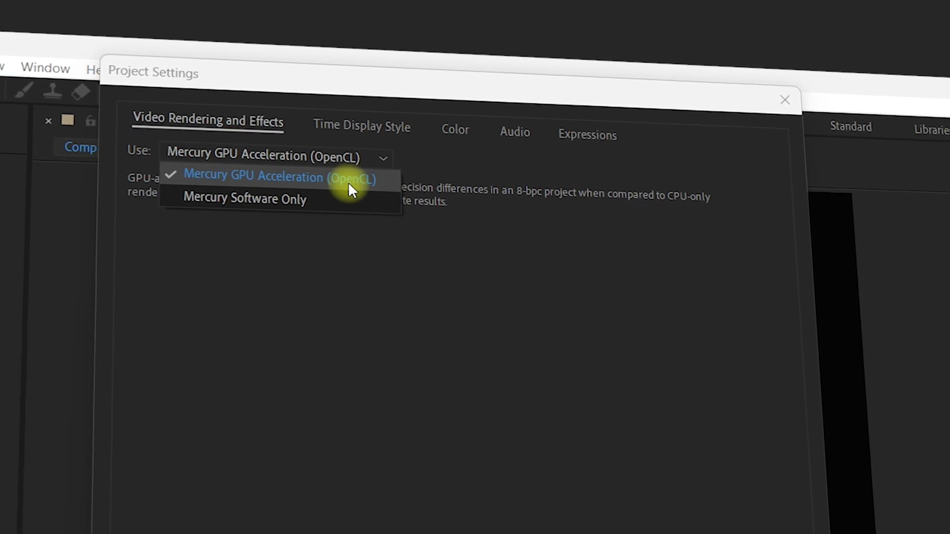
{"action": "left_click", "coordinate": [317, 180]}
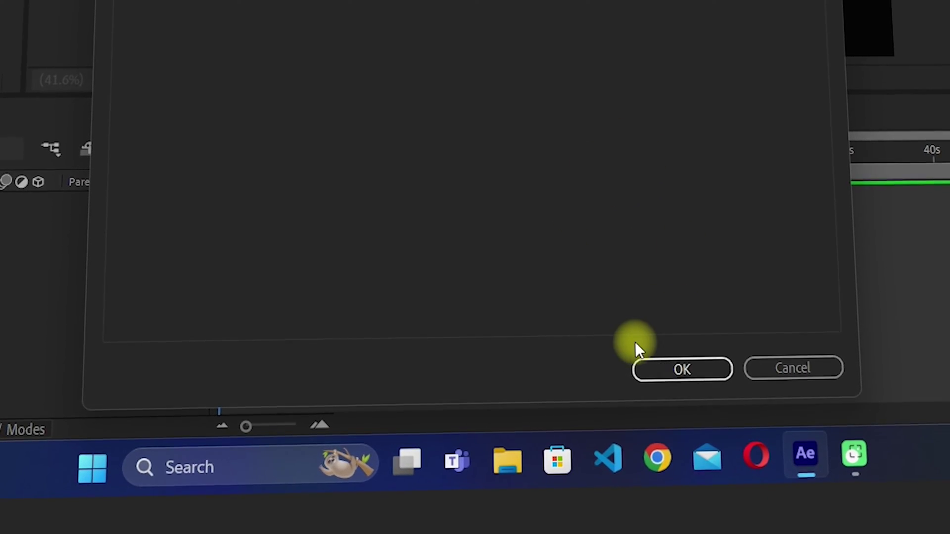
{"action": "left_click", "coordinate": [702, 369]}
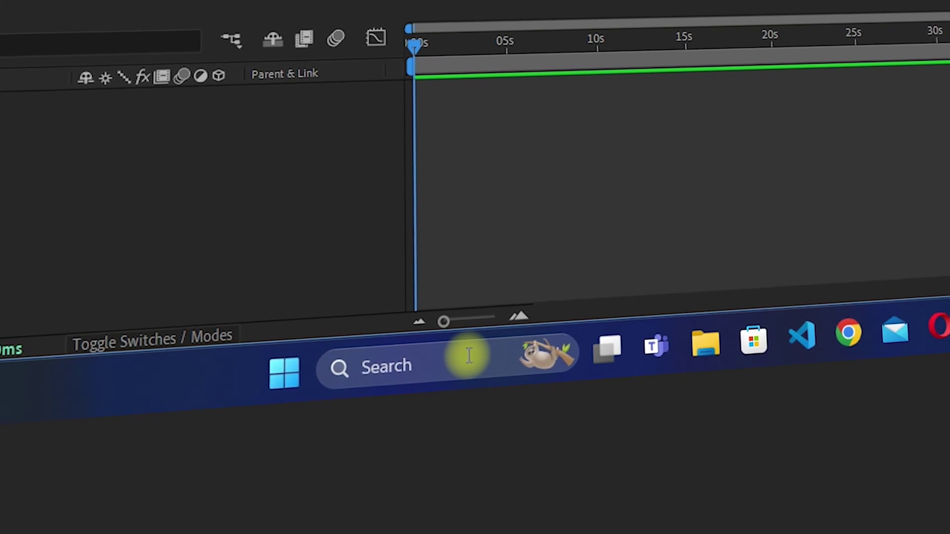
Launch Device Manager from a taskbar search for 'device Manager'.
{"action": "left_click", "coordinate": [467, 354]}
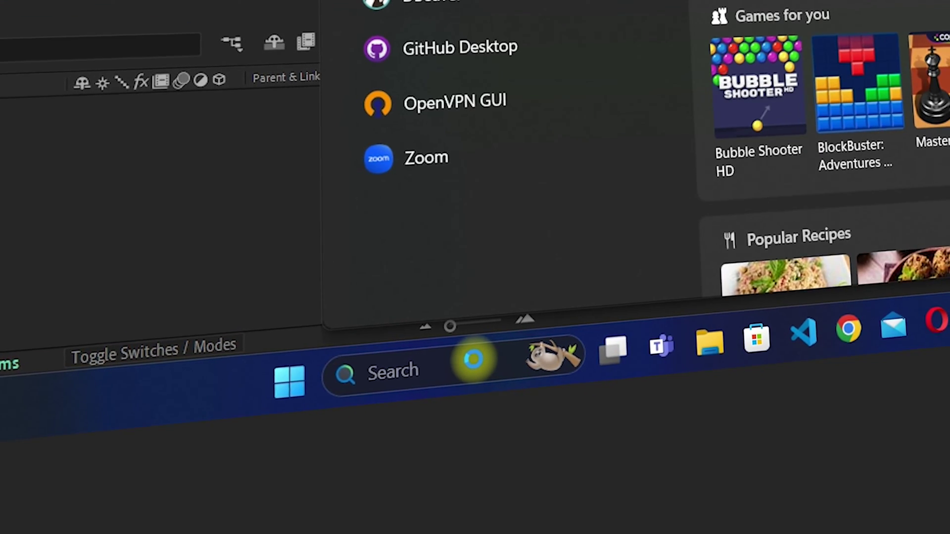
{"action": "type", "text": "dev"}
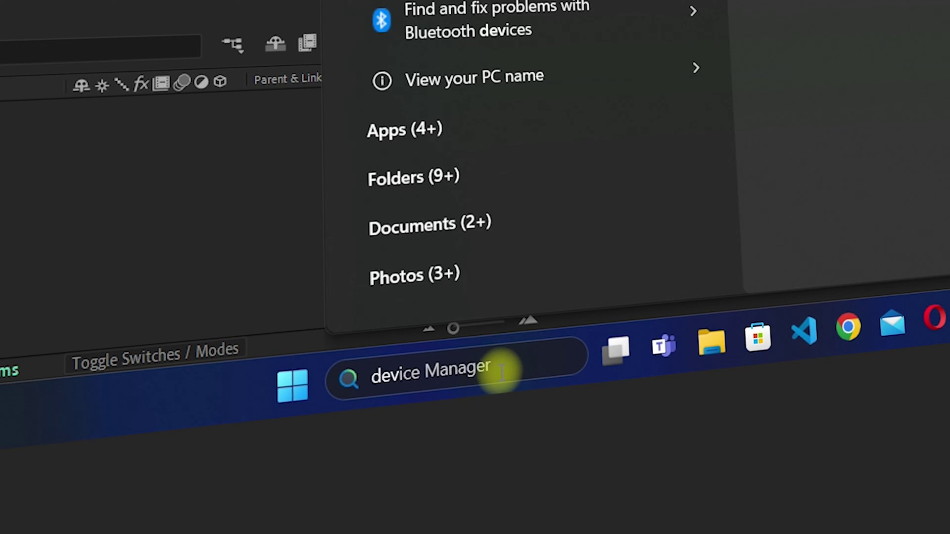
{"action": "type", "text": "ice Manager"}
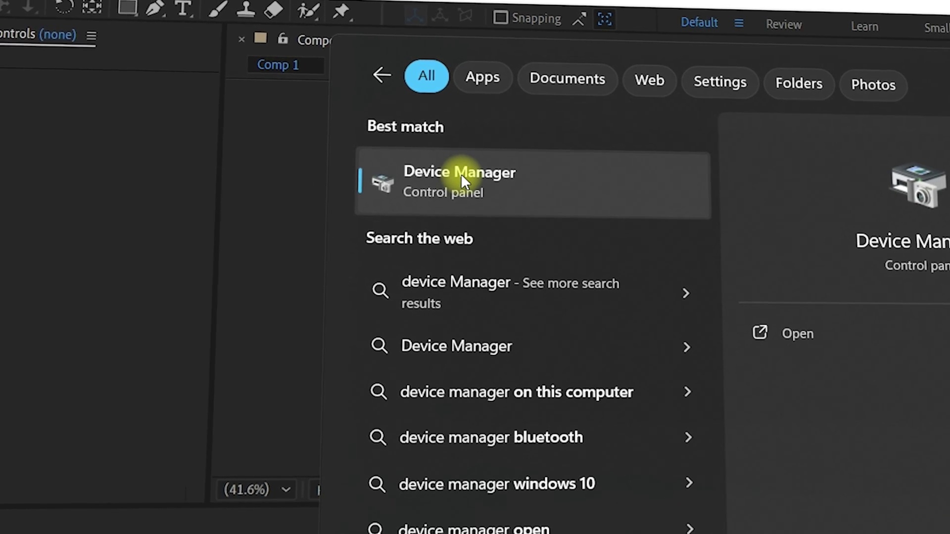
{"action": "left_click", "coordinate": [534, 196]}
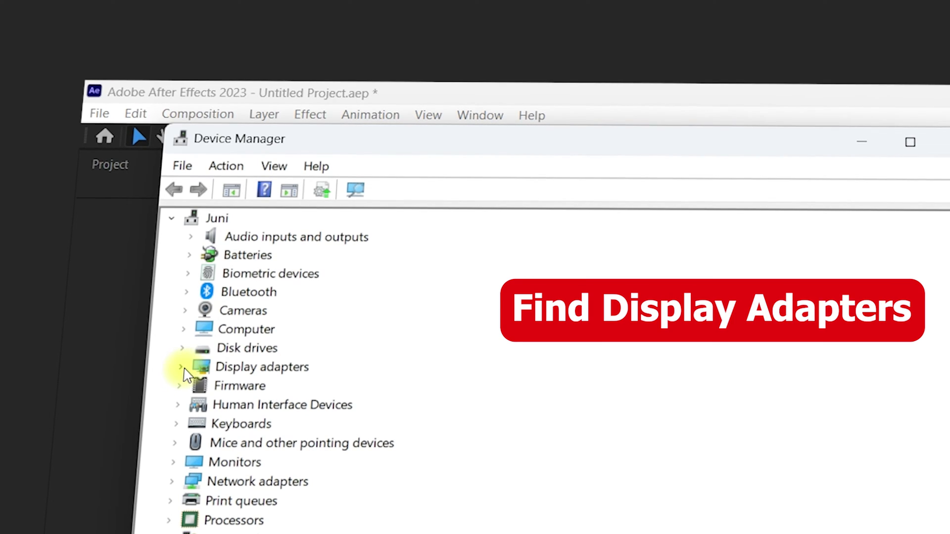
Disable the Intel(R) Iris(R) Xe Graphics adapter under Display adapters and confirm.
{"action": "left_click", "coordinate": [182, 367]}
{"action": "left_click", "coordinate": [306, 386]}
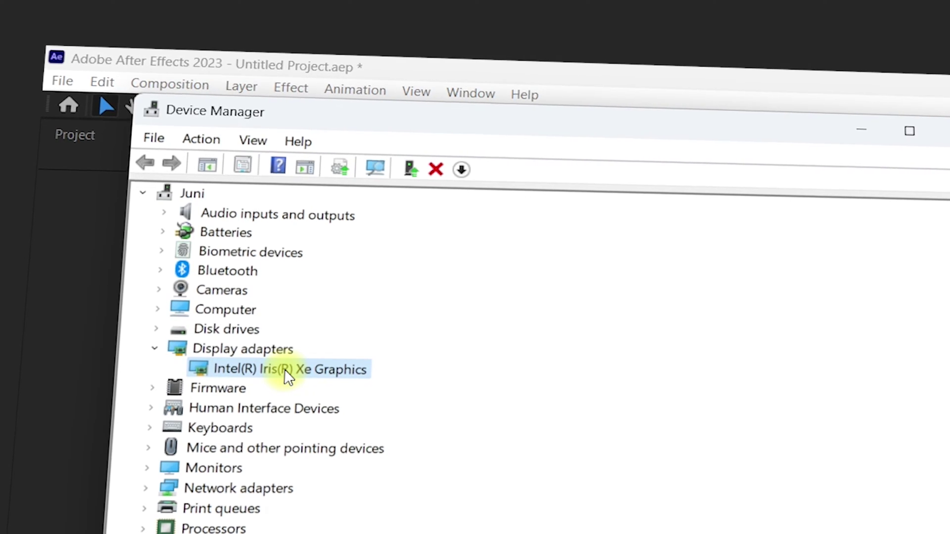
{"action": "left_click", "coordinate": [452, 160]}
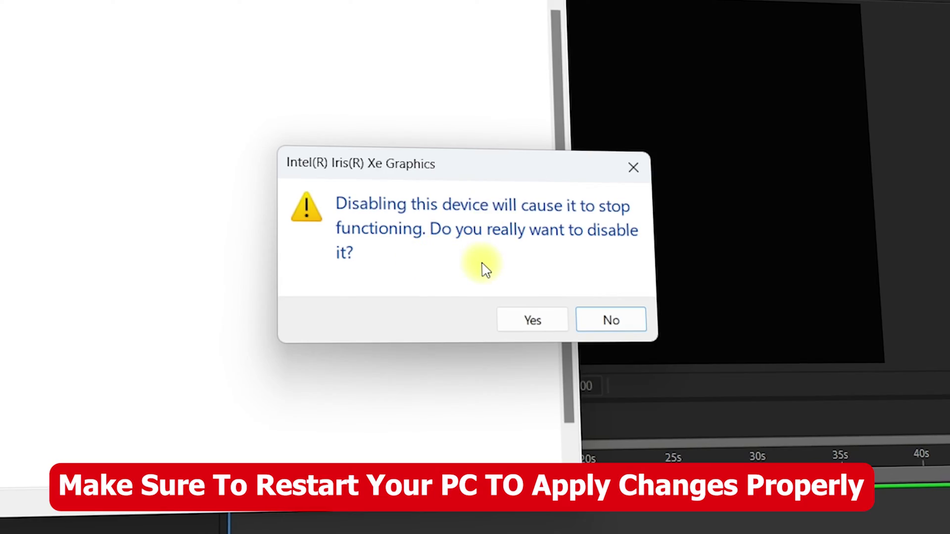
{"action": "left_click", "coordinate": [531, 319]}
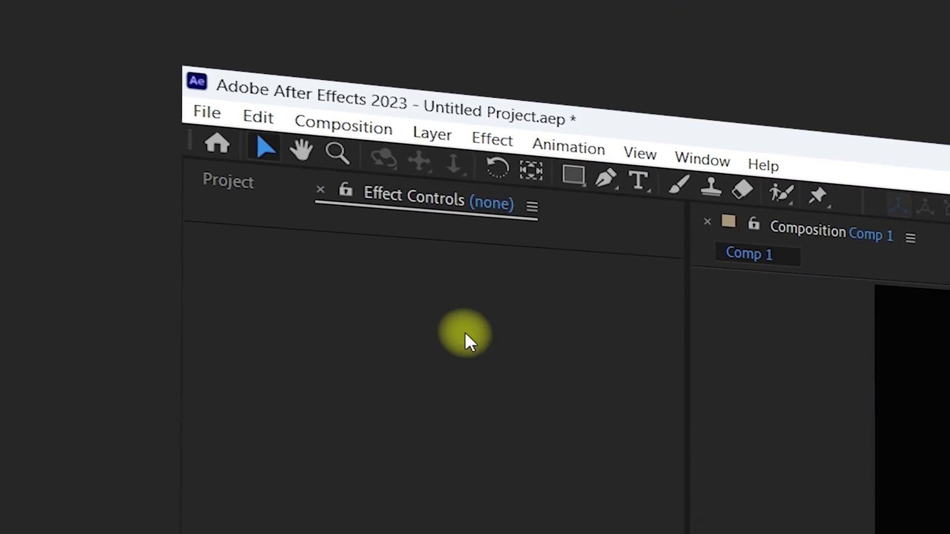
{"action": "left_click", "coordinate": [206, 118]}
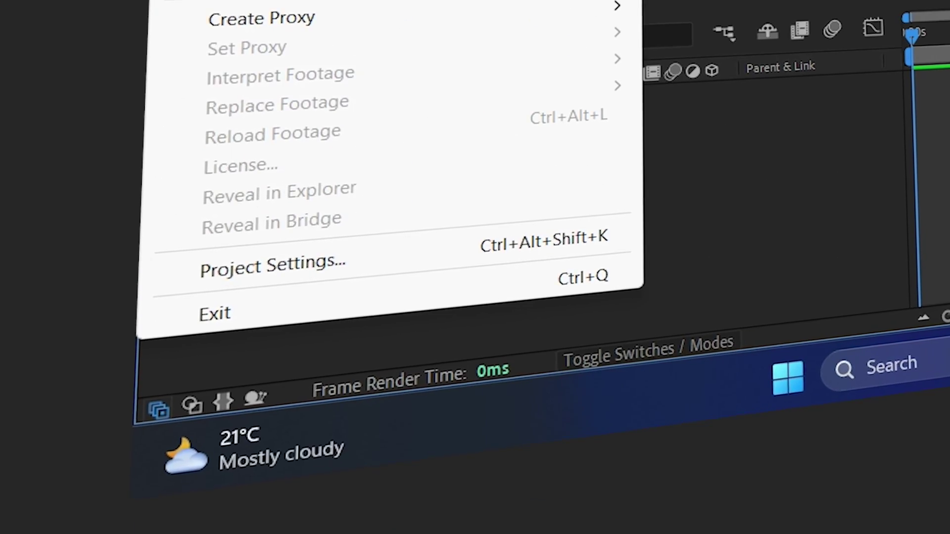
{"action": "left_click", "coordinate": [455, 242]}
{"action": "left_click", "coordinate": [314, 188]}
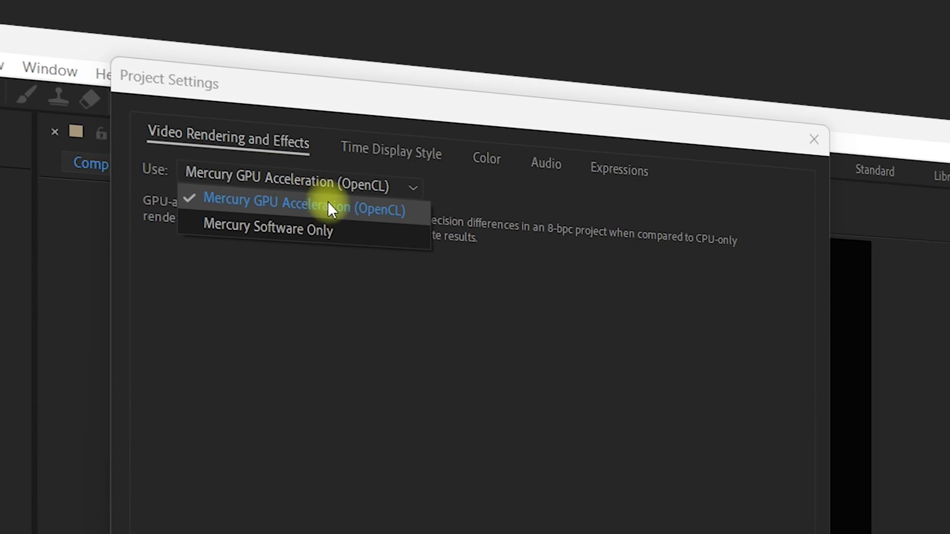
{"action": "left_click", "coordinate": [255, 203]}
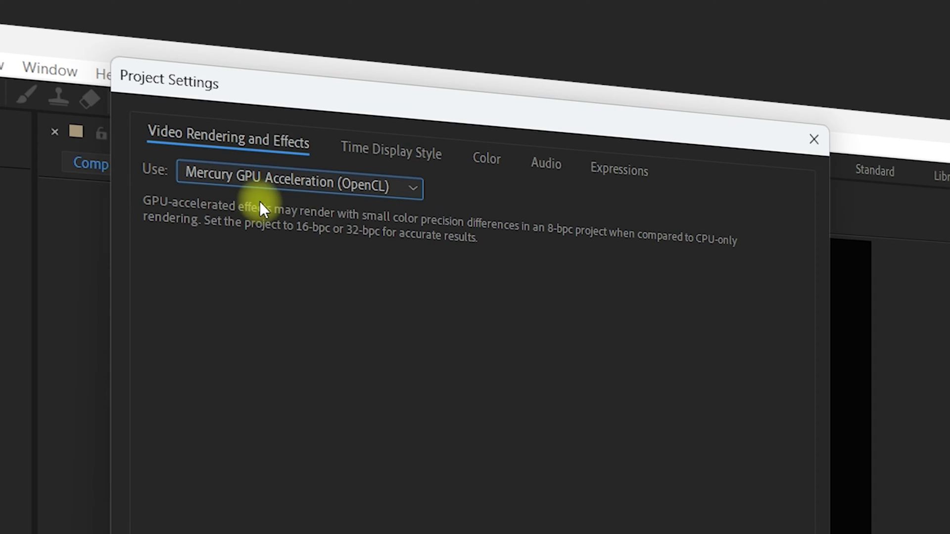
{"action": "left_click", "coordinate": [285, 188]}
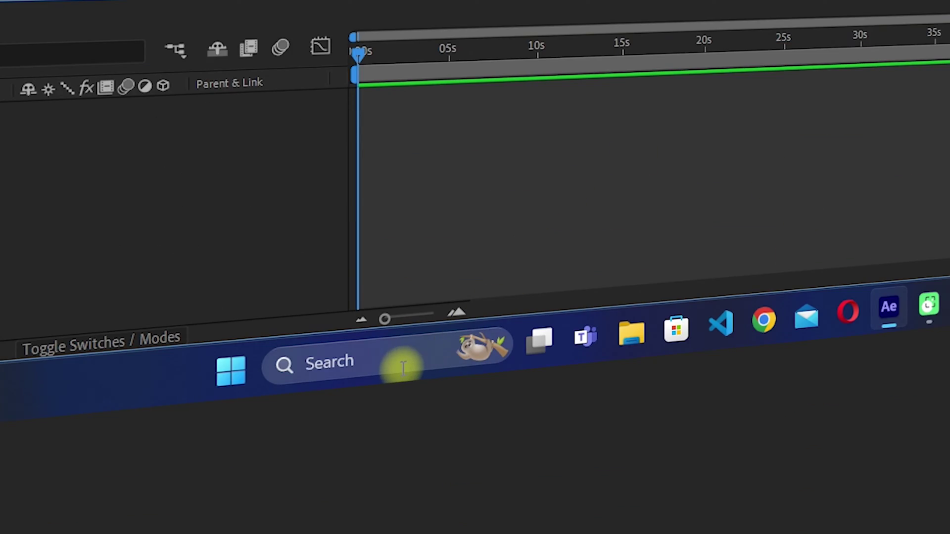
Search 'graphics settings' and open the Windows Graphics settings page.
{"action": "left_click", "coordinate": [402, 368]}
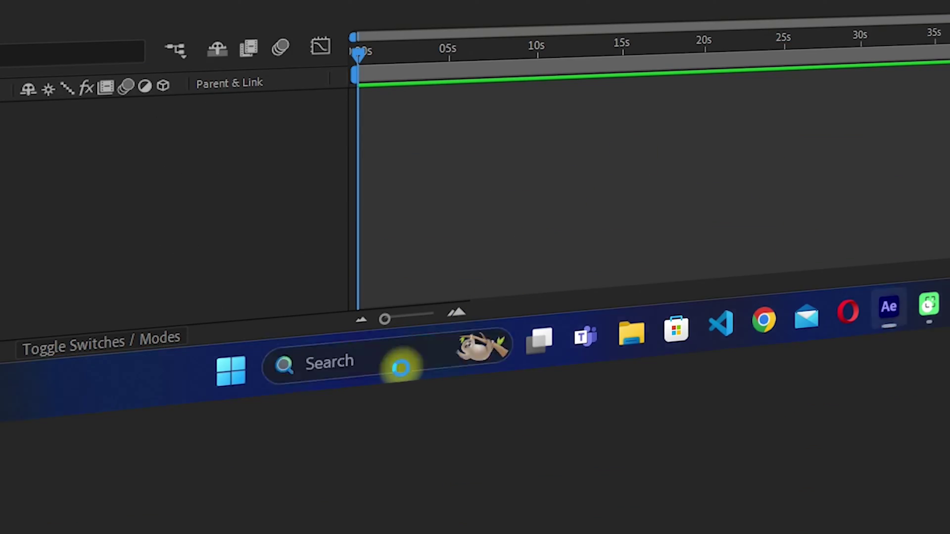
{"action": "type", "text": "g"}
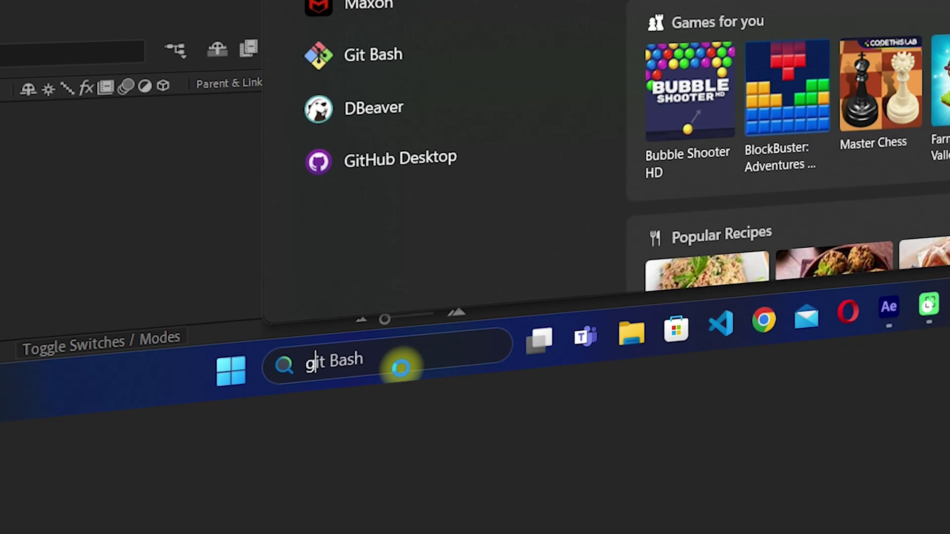
{"action": "type", "text": "rap"}
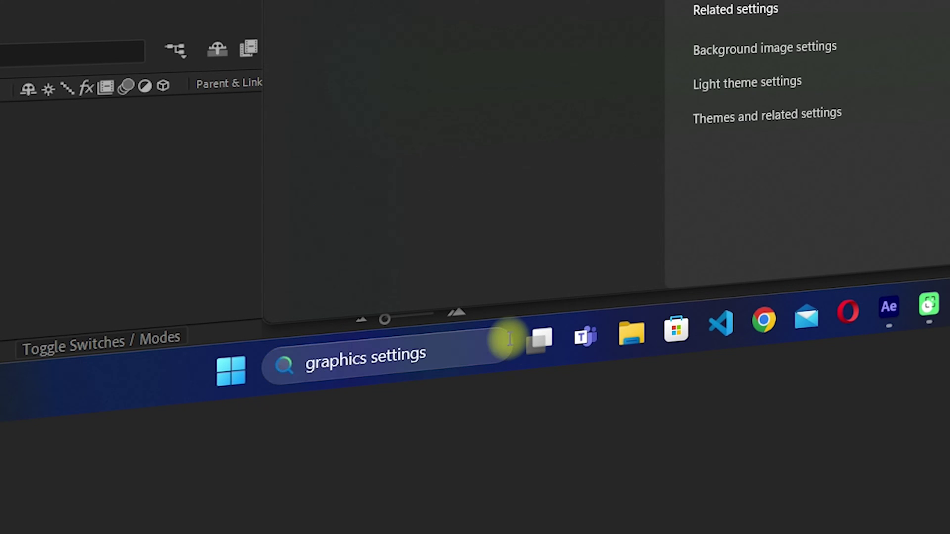
{"action": "type", "text": "hics settings"}
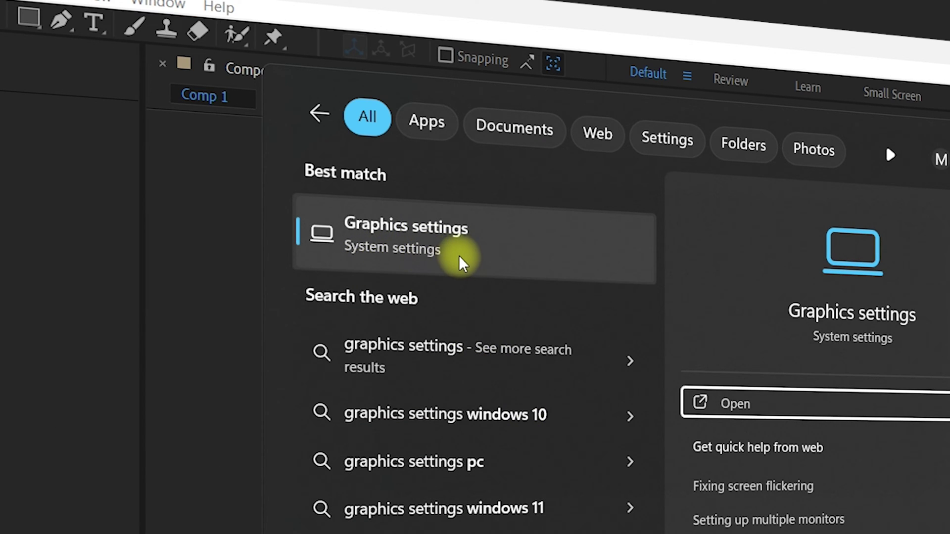
{"action": "left_click", "coordinate": [433, 245]}
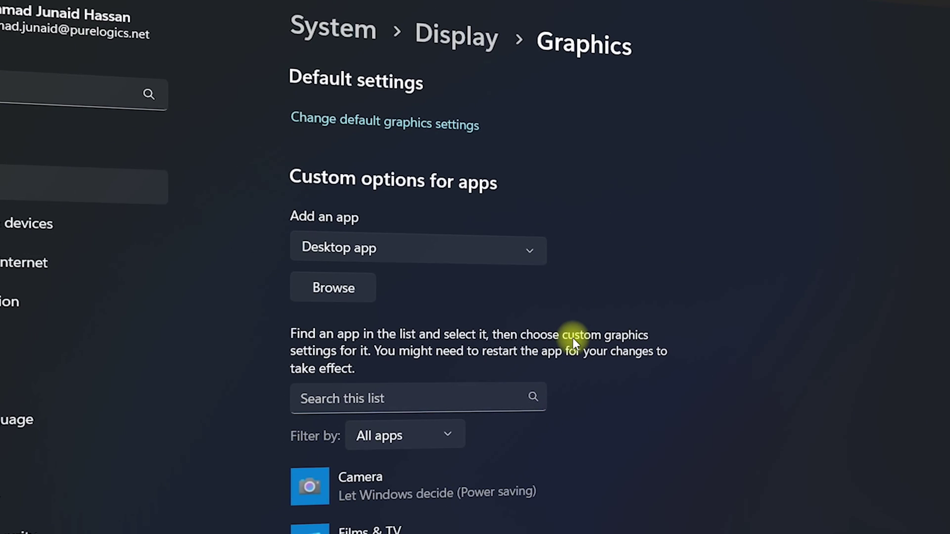
{"action": "scroll", "coordinate": [631, 456], "scroll_direction": "down", "scroll_amount": 5}
{"action": "scroll", "coordinate": [589, 226], "scroll_direction": "down", "scroll_amount": 5}
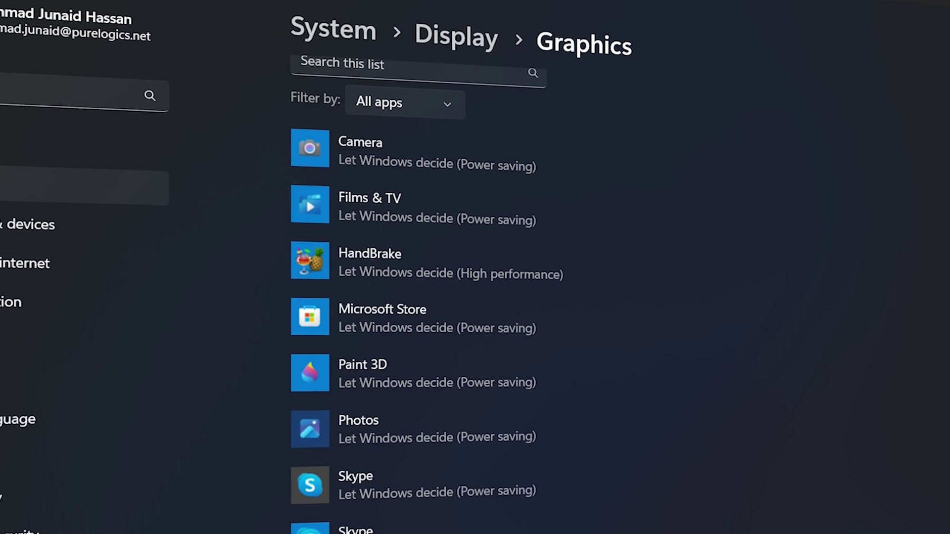
{"action": "scroll", "coordinate": [645, 531], "scroll_direction": "up", "scroll_amount": 5}
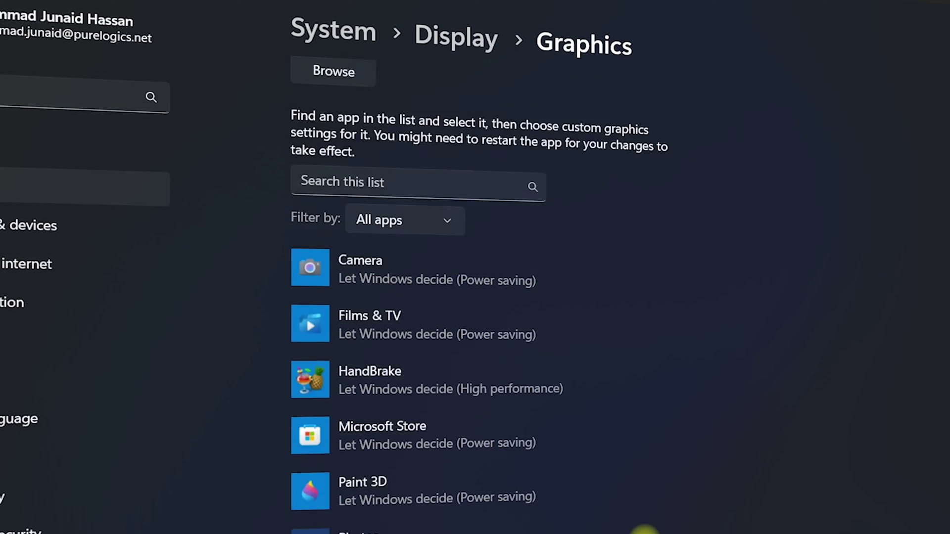
{"action": "scroll", "coordinate": [621, 336], "scroll_direction": "up", "scroll_amount": 1}
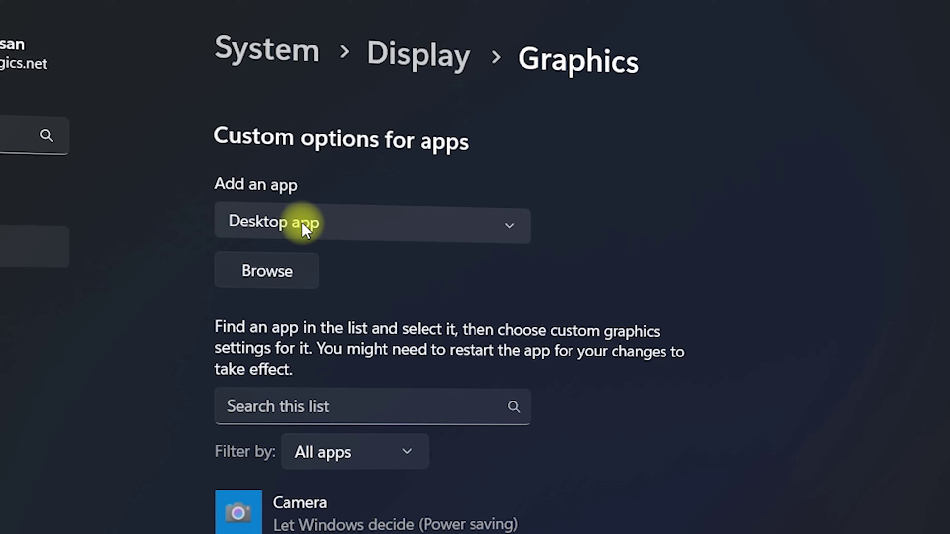
Set the app type to Desktop app and browse for its program file.
{"action": "left_click", "coordinate": [292, 223]}
{"action": "left_click", "coordinate": [313, 227]}
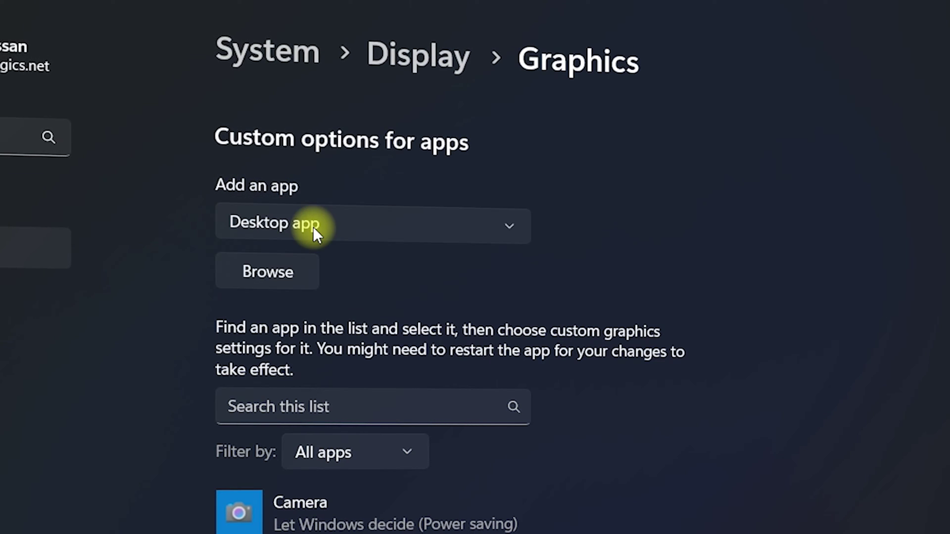
{"action": "left_click", "coordinate": [272, 271]}
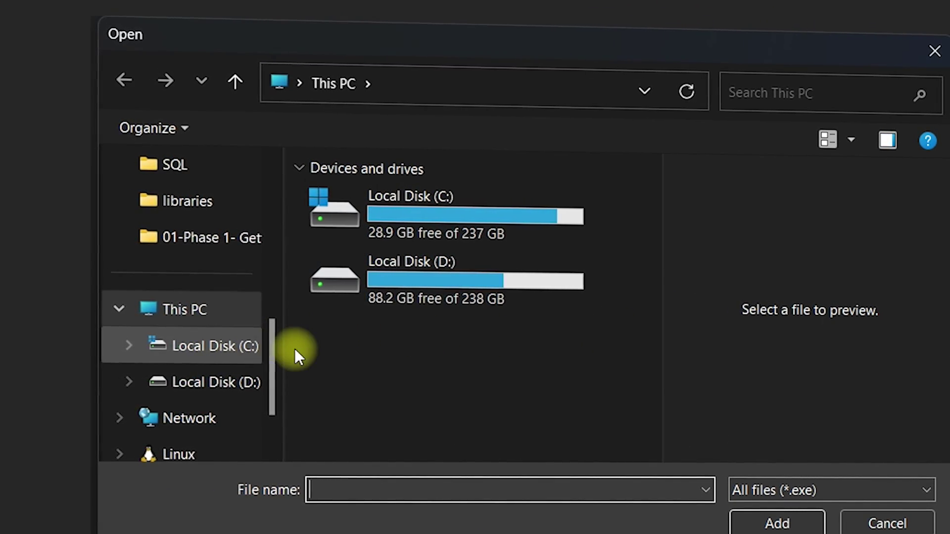
Add Adobe After Effects 2023 from C:\Program Files\Adobe\Adobe After Effects 2023 to the graphics list.
{"action": "left_click", "coordinate": [220, 352]}
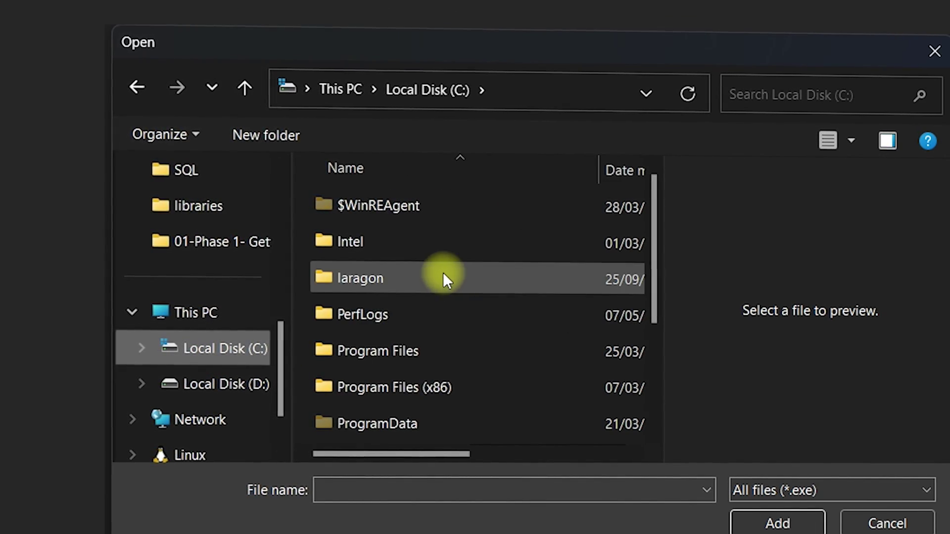
{"action": "double_click", "coordinate": [448, 355]}
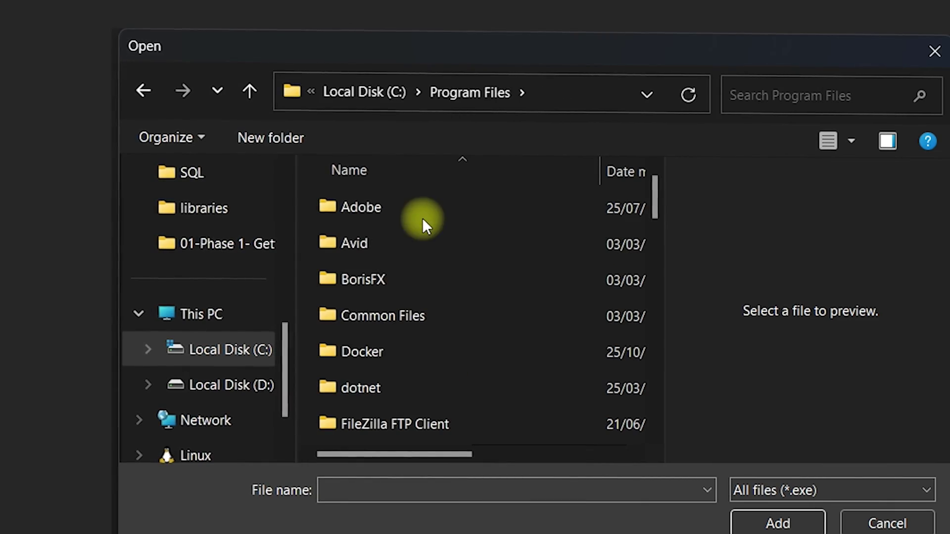
{"action": "double_click", "coordinate": [410, 203]}
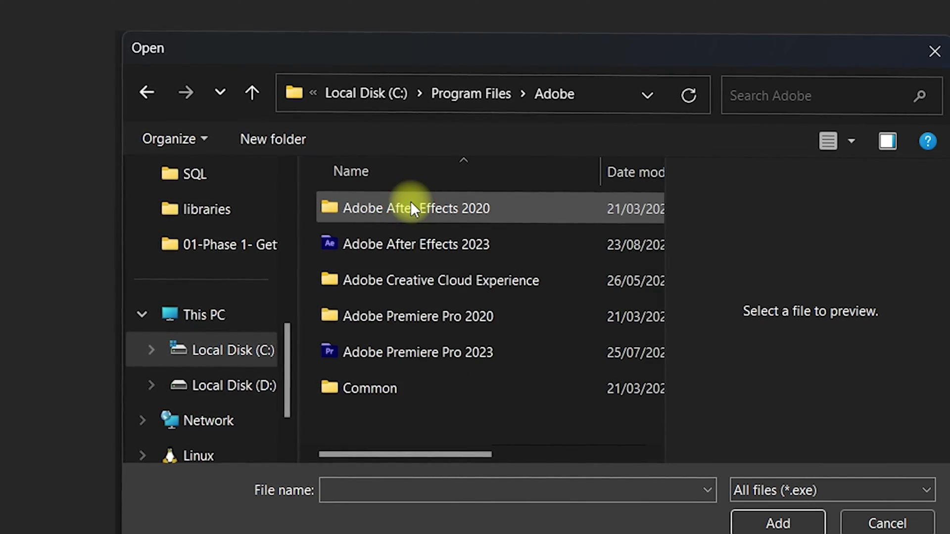
{"action": "double_click", "coordinate": [474, 246]}
{"action": "left_click", "coordinate": [458, 260]}
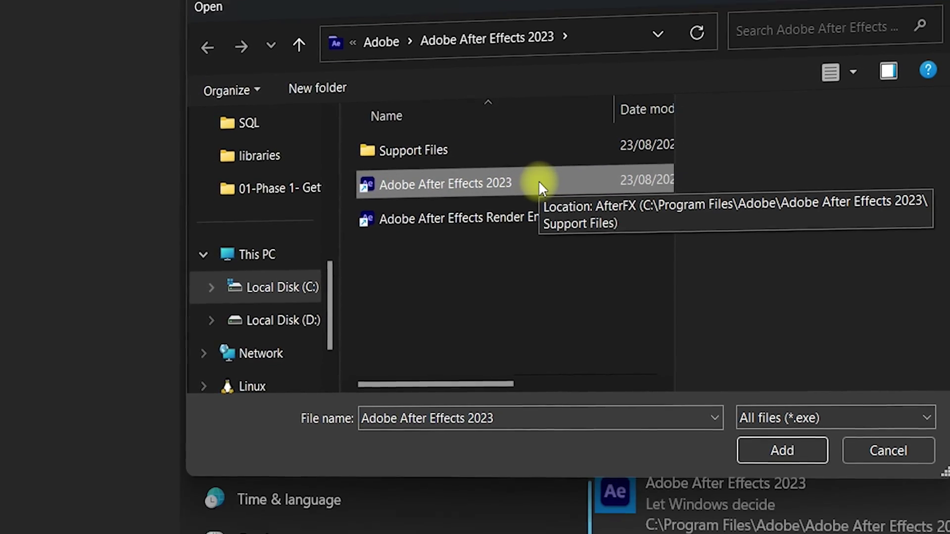
{"action": "left_click", "coordinate": [791, 437]}
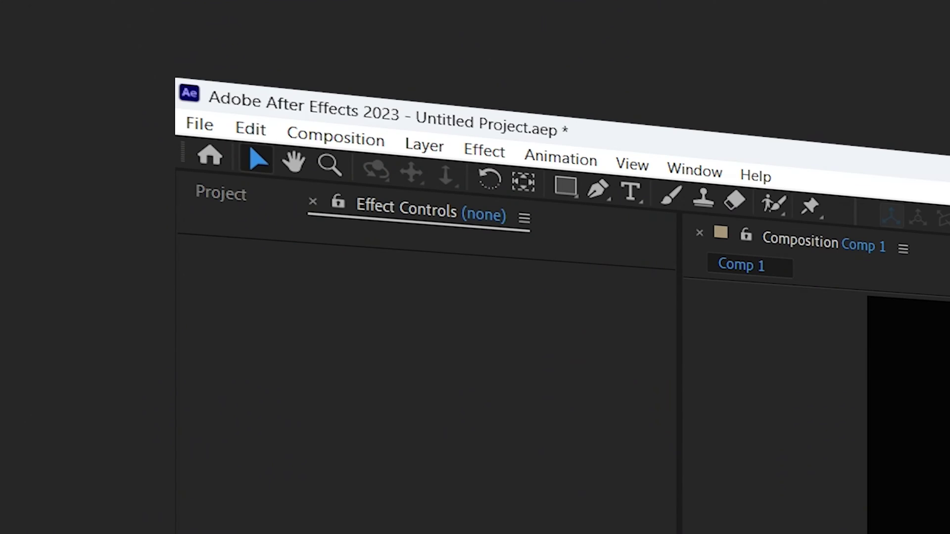
Reopen Project Settings and keep Mercury GPU Acceleration (OpenCL) as the video renderer.
{"action": "left_click", "coordinate": [200, 122]}
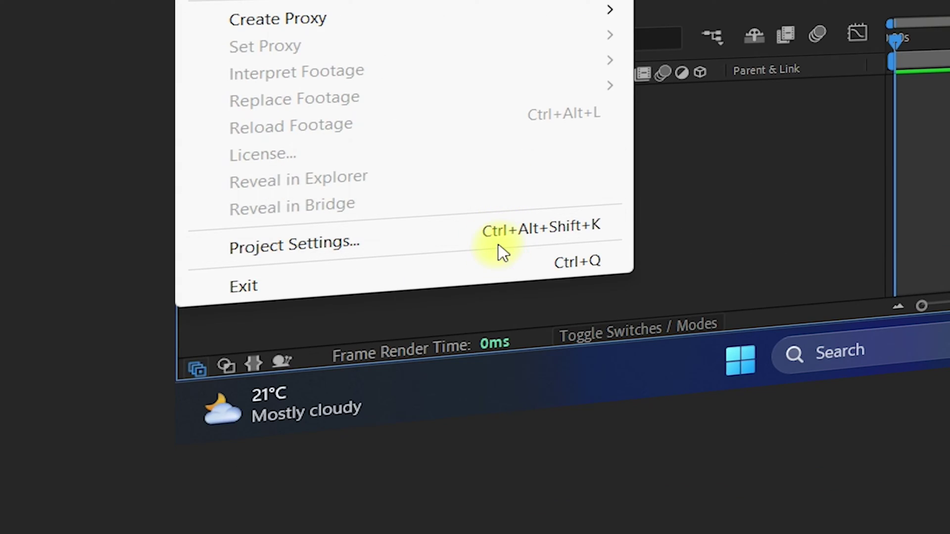
{"action": "left_click", "coordinate": [486, 234]}
{"action": "left_click", "coordinate": [286, 188]}
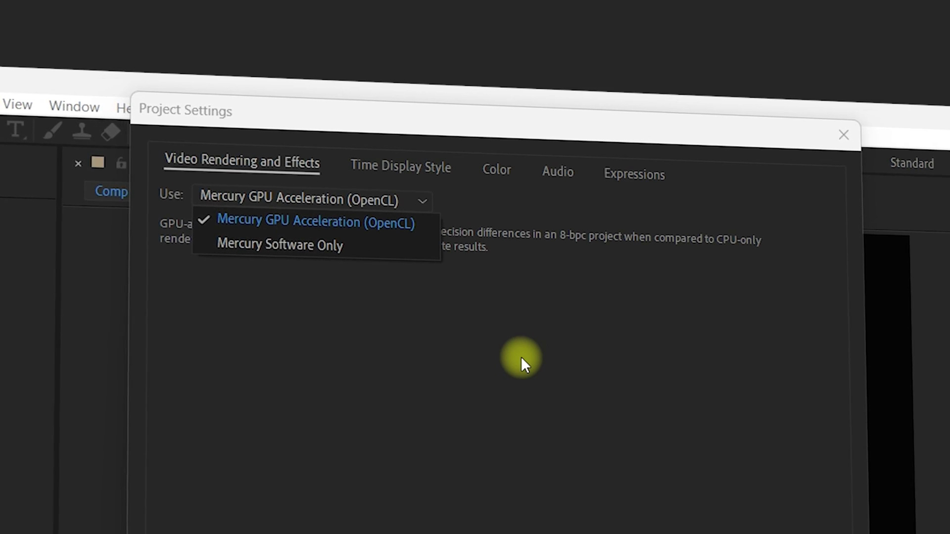
{"action": "left_click", "coordinate": [423, 223]}
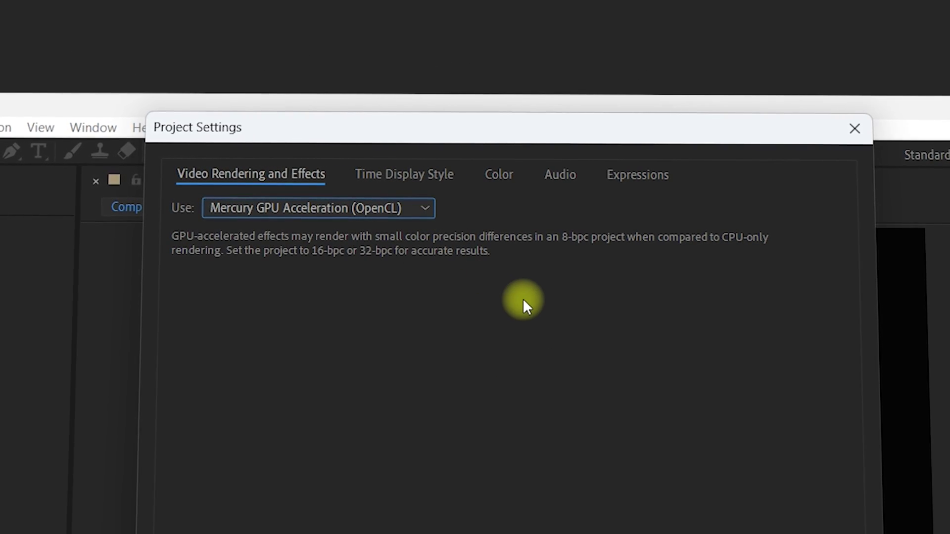